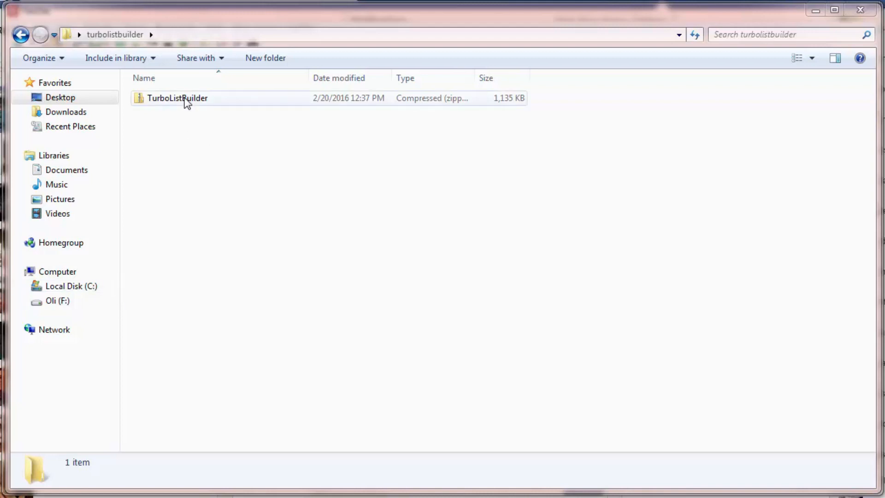
Step: Extract the TurboListBuilder archive with 7-Zip into its own TurboListBuilder folder and open that folder
right_click(185, 98)
mouse_move(210, 164)
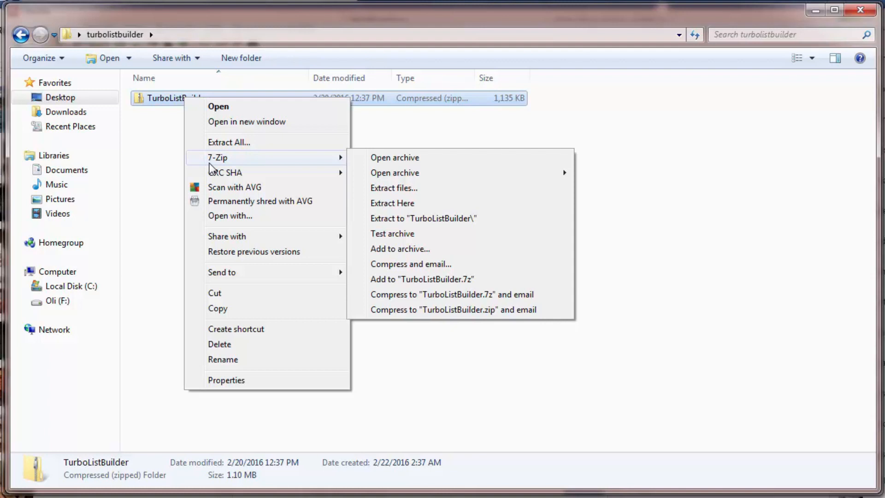
click(382, 219)
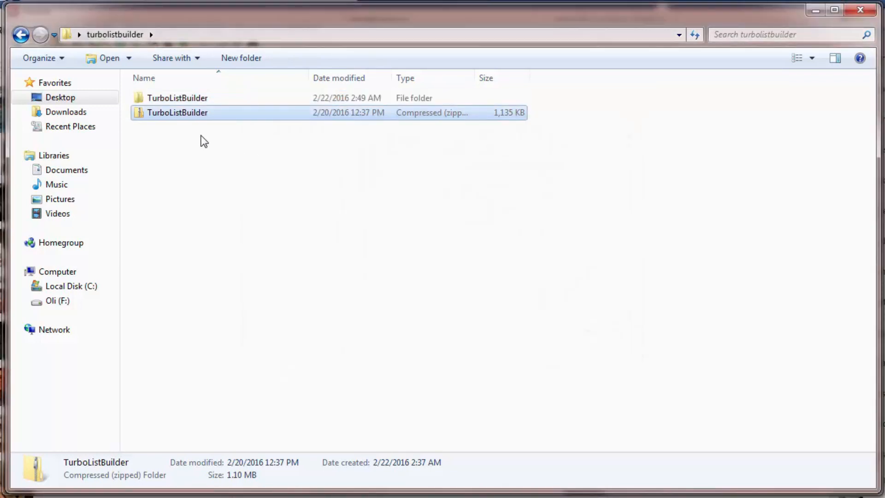
double_click(184, 99)
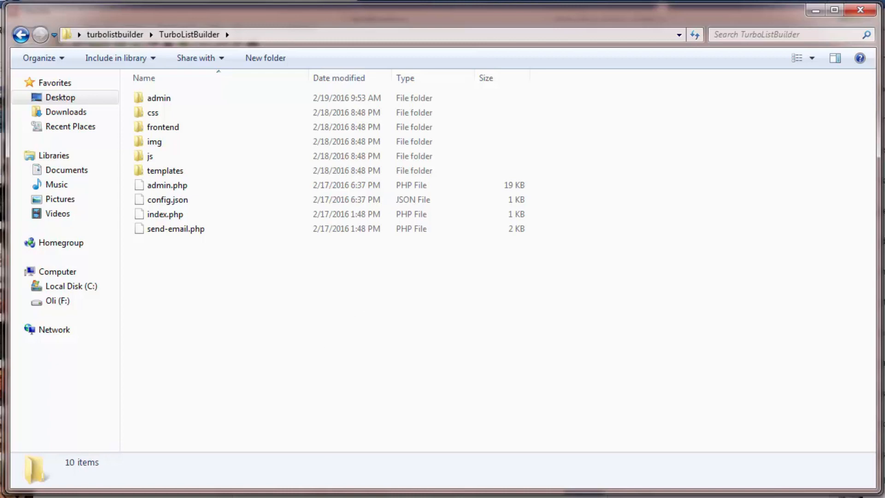
Step: Switch to FileZilla and open the local TurboListBuilder folder and the remote public_html folder
key(alt+Tab)
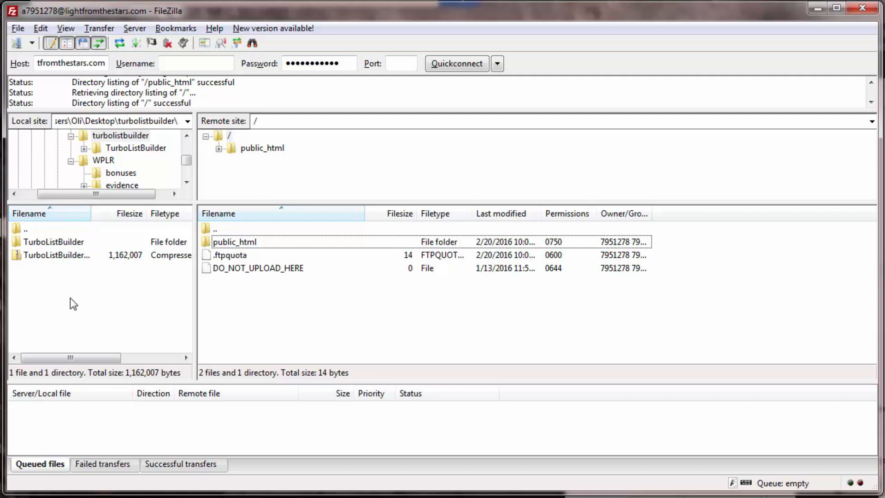
double_click(65, 242)
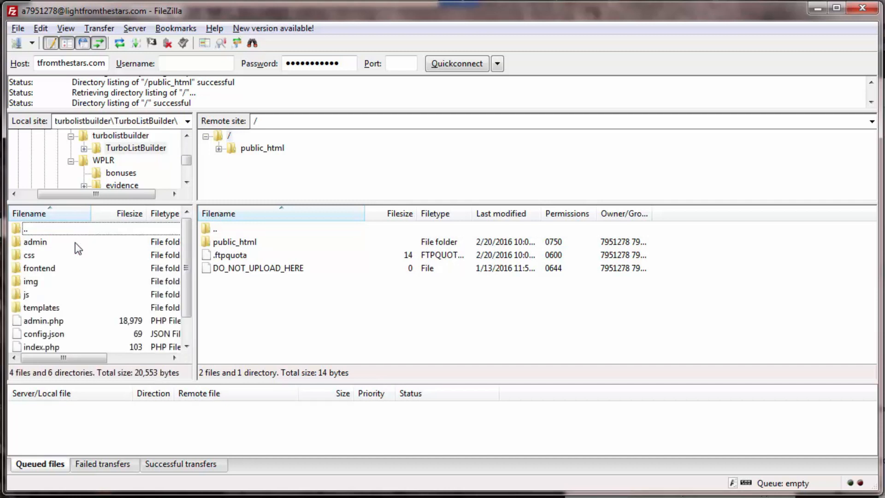
double_click(255, 244)
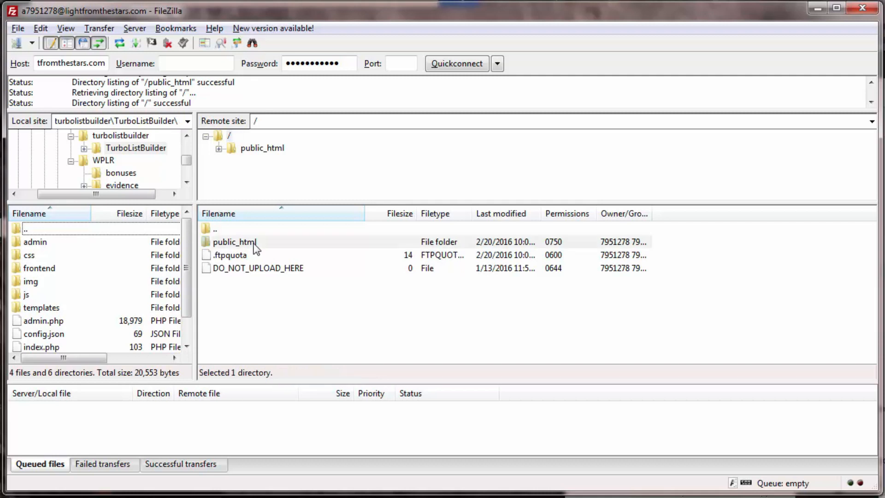
Step: Create a remote directory named turbolistbuilder inside public_html and enter it
right_click(711, 293)
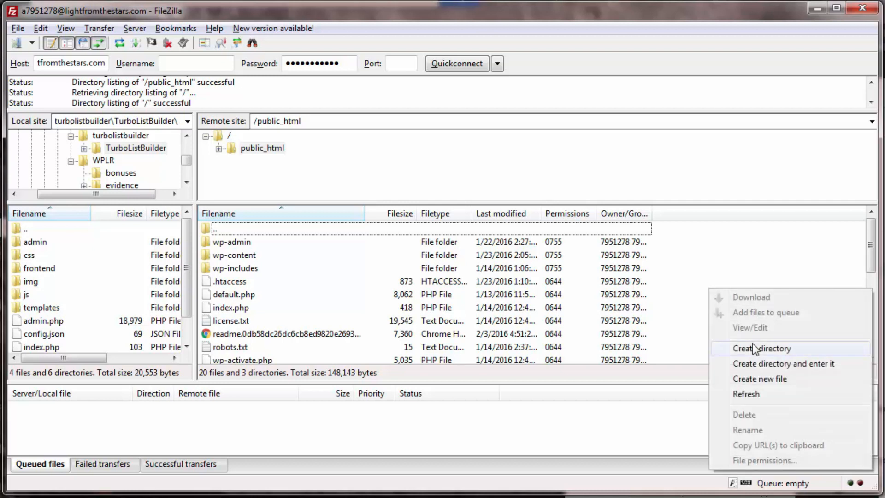
click(758, 363)
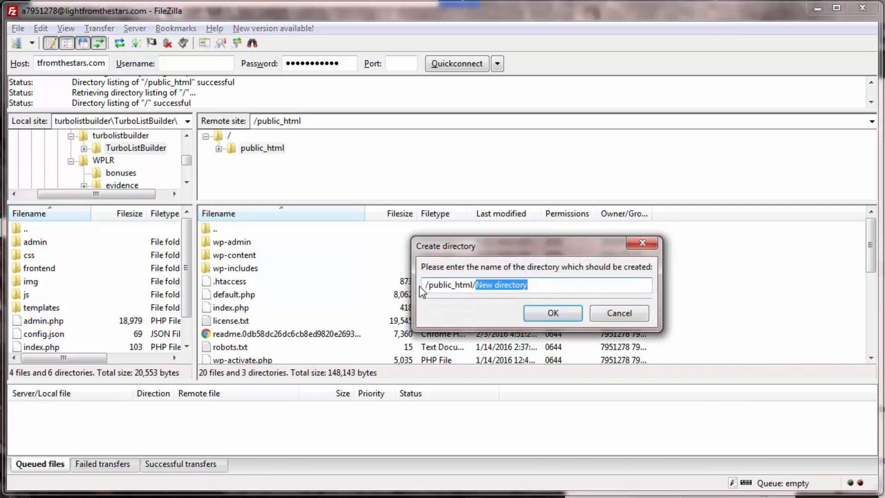
text(turbo)
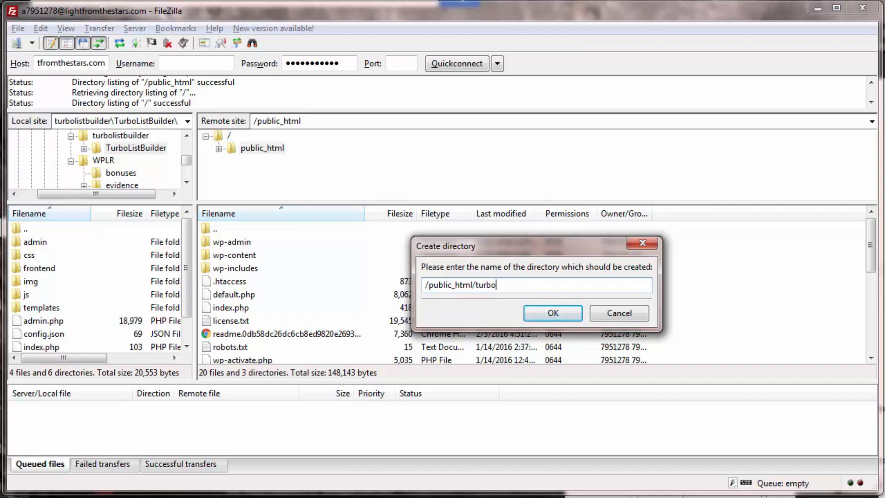
text(listbuilder)
click(553, 314)
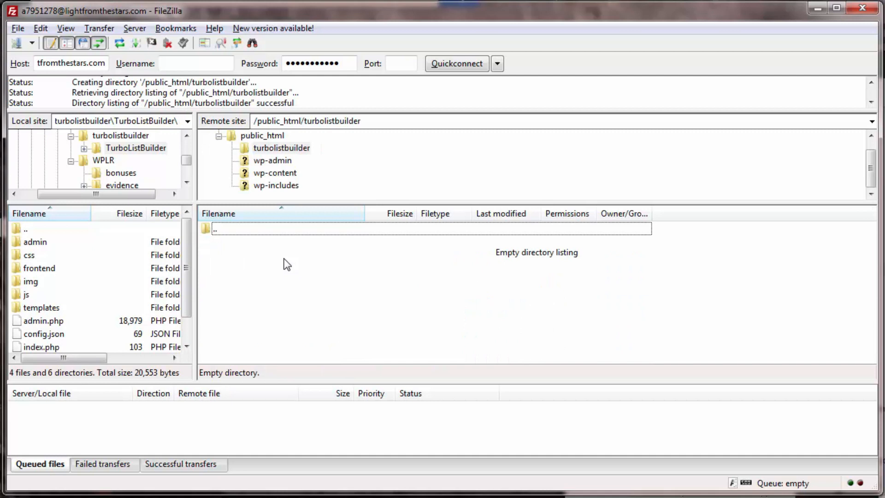
Step: Upload all the extracted TurboListBuilder files and folders, from admin to send-email.php, into the remote turbolistbuilder directory
click(44, 245)
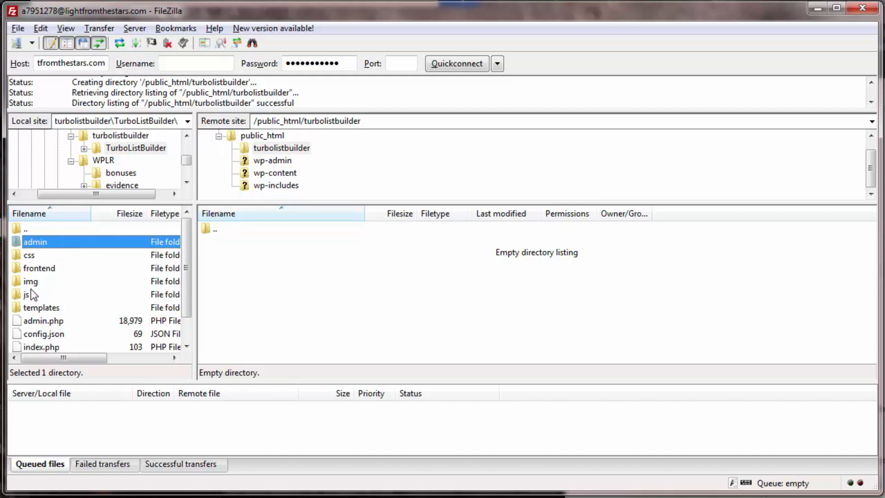
scroll(33, 294, down, 1)
shift+click(39, 336)
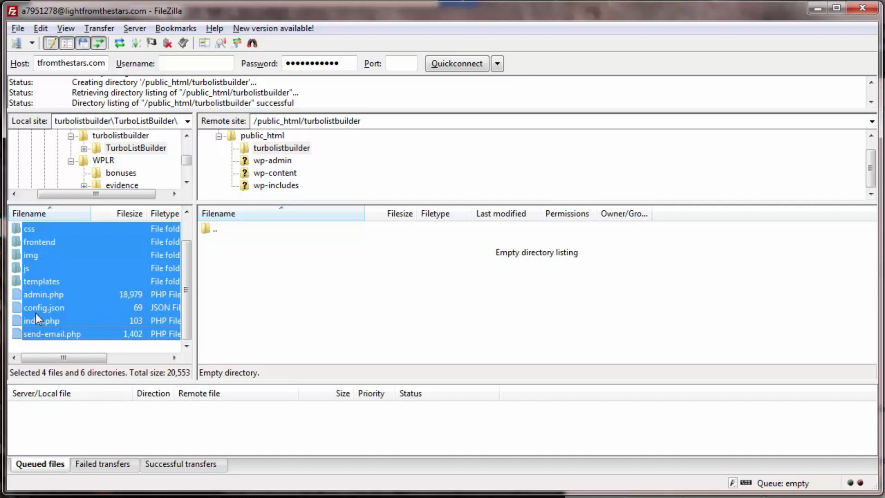
scroll(37, 305, up, 1)
drag(49, 250, 313, 269)
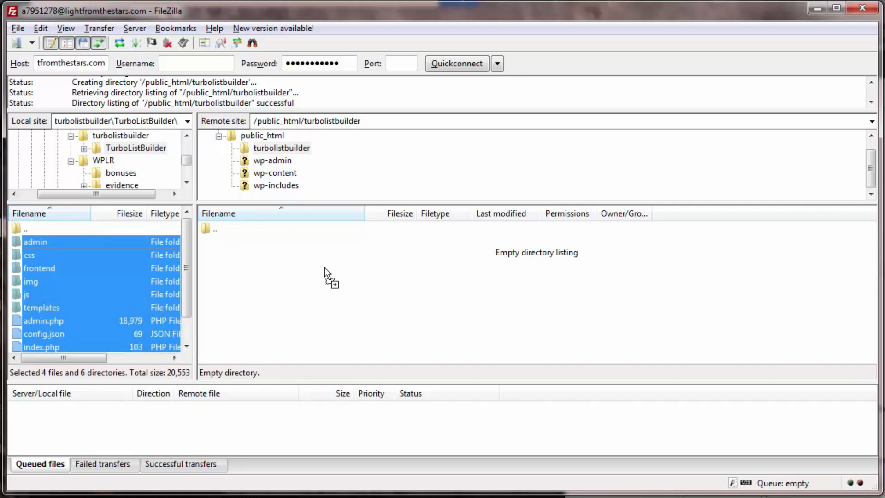
drag(325, 267, 76, 256)
scroll(78, 245, down, 1)
drag(56, 284, 285, 277)
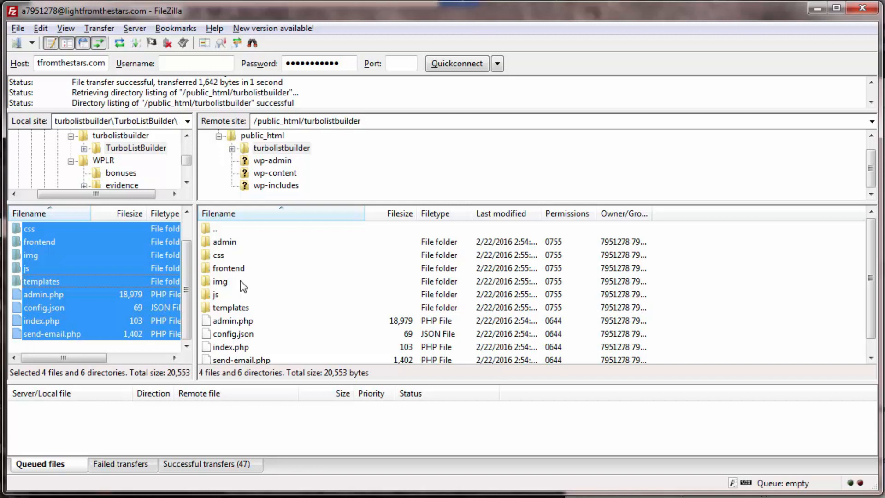
Step: Copy the address pattern yourdomain.com/directory/admin from Notepad into Chrome's address bar
click(305, 293)
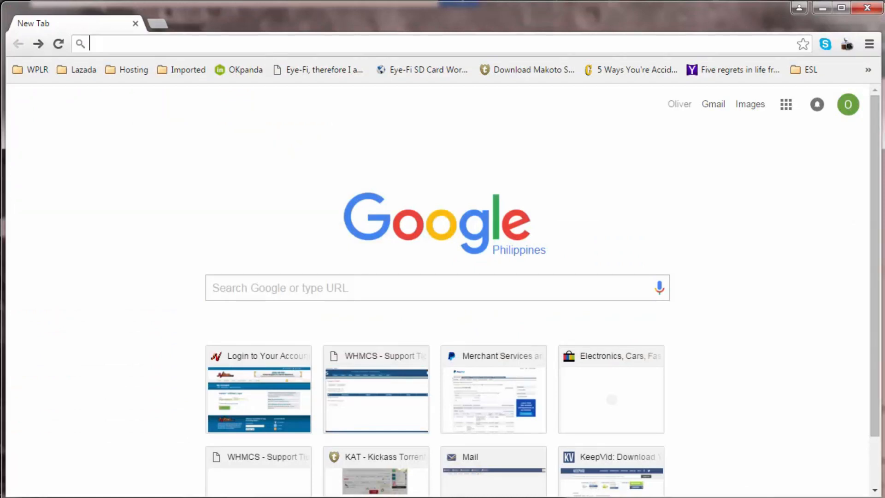
click(26, 488)
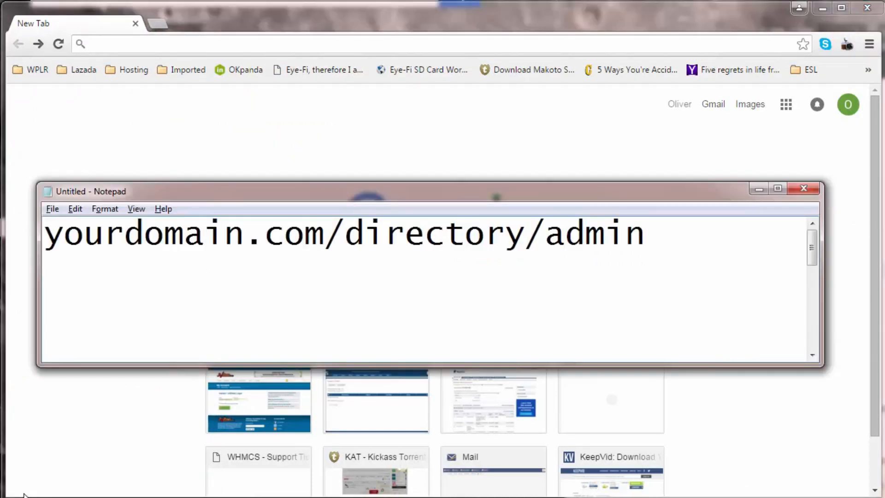
drag(683, 234, 33, 247)
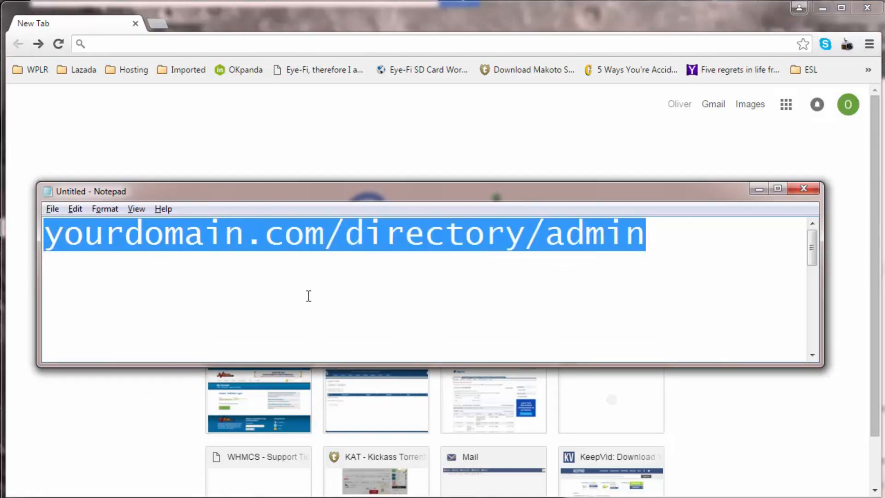
click(272, 235)
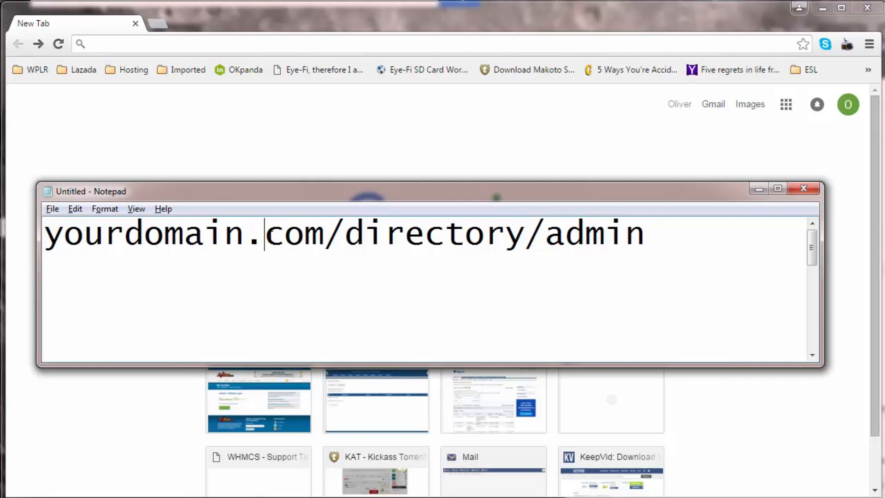
click(438, 256)
double_click(431, 228)
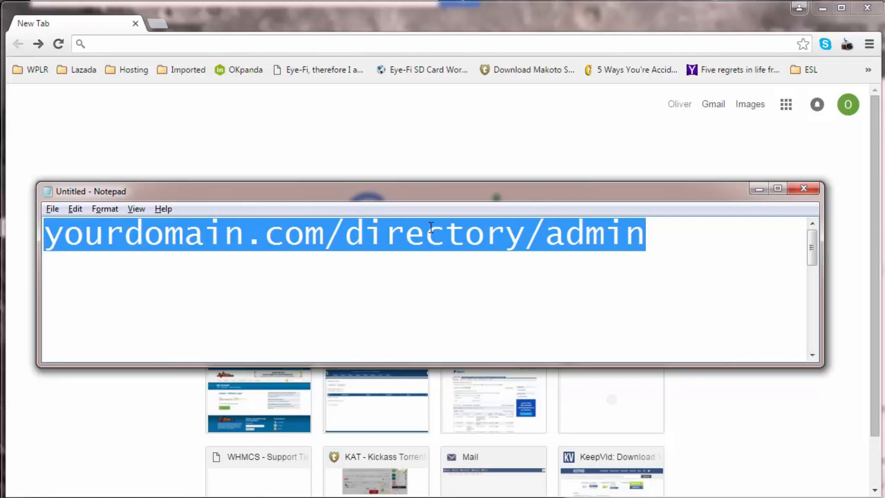
click(694, 244)
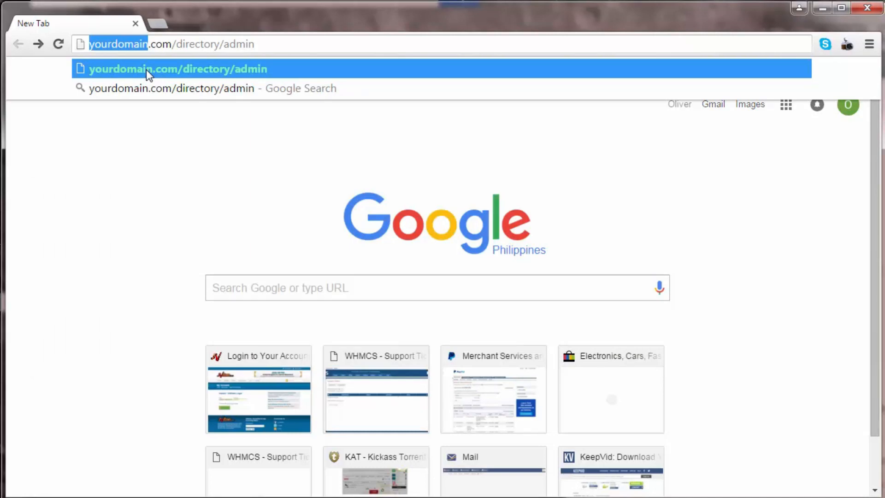
Step: Change the address to lightfromthestars.com/turbolistbuilder/admin and load the page
text(lightfrom)
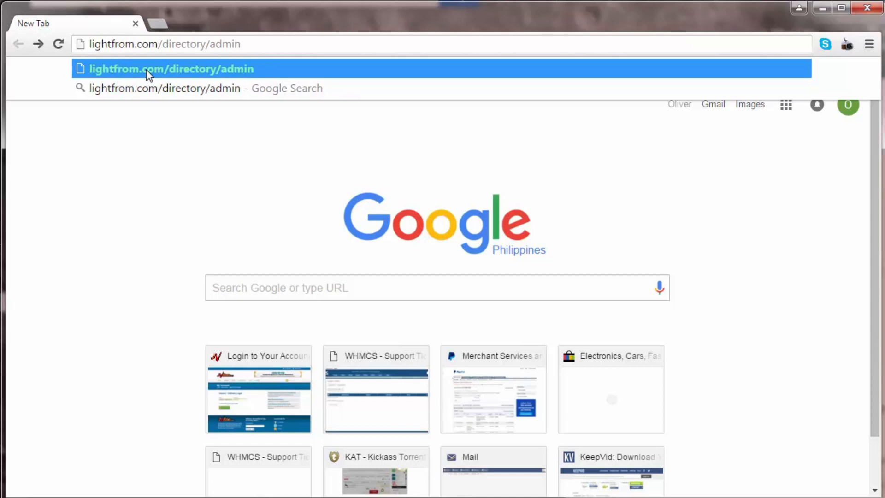
text(thestars)
key(Right)
key(Right)
key(Right)
key(Right)
key(Right)
key(Right)
key(Left)
key(shift+End)
key(ctrl+shift+Left)
key(shift+Left)
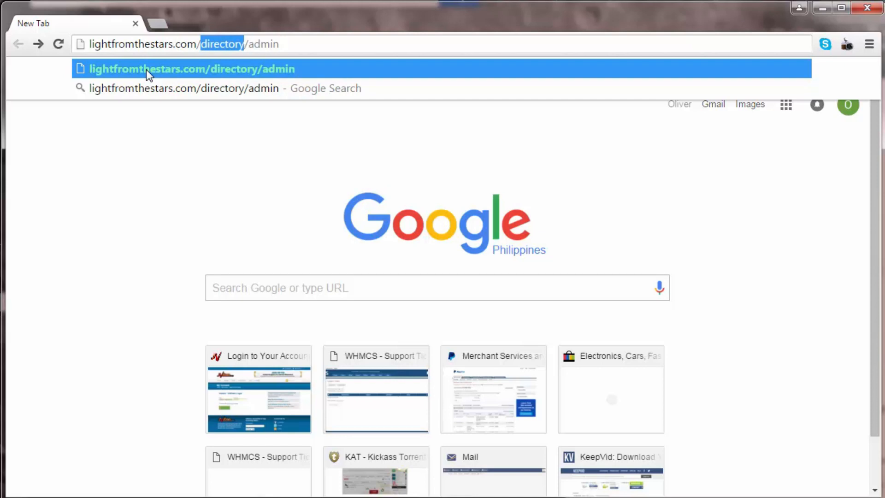
text(turbolistbuilder)
key(Right)
key(Right)
key(Right)
key(Right)
key(Right)
key(Return)
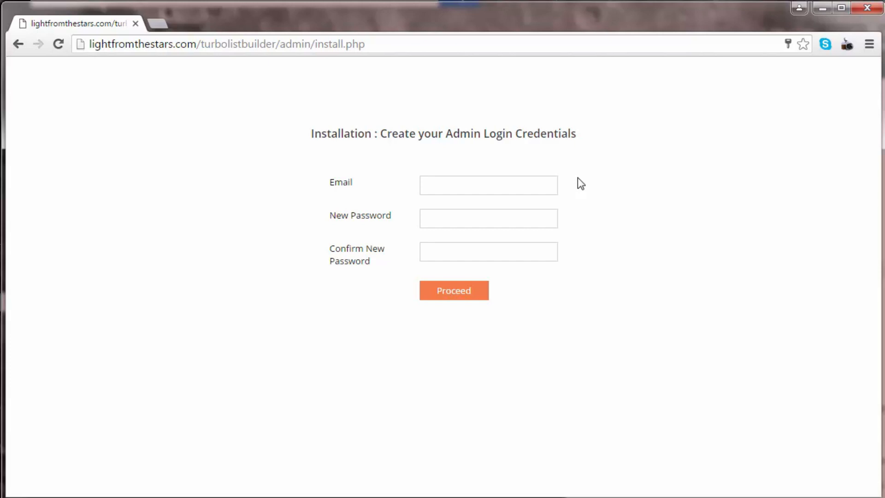
Step: Create the admin login with the e-mail, new password and password confirmation, and log in with these credentials
click(518, 188)
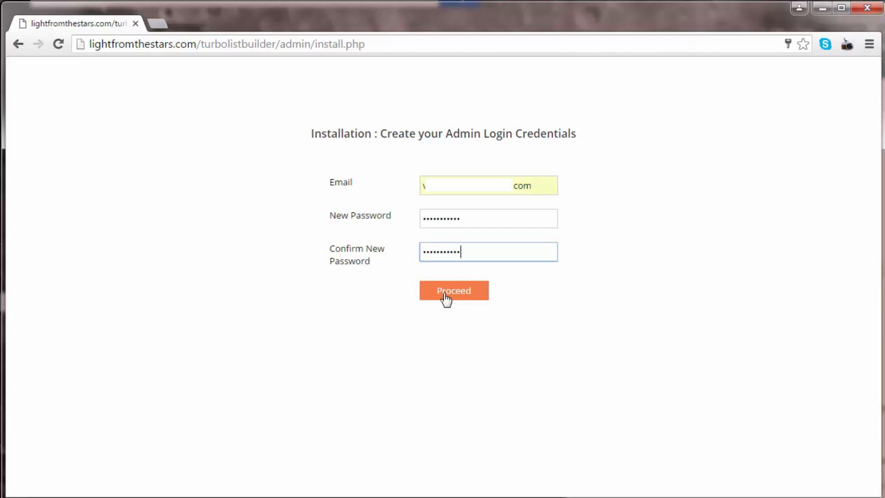
click(446, 299)
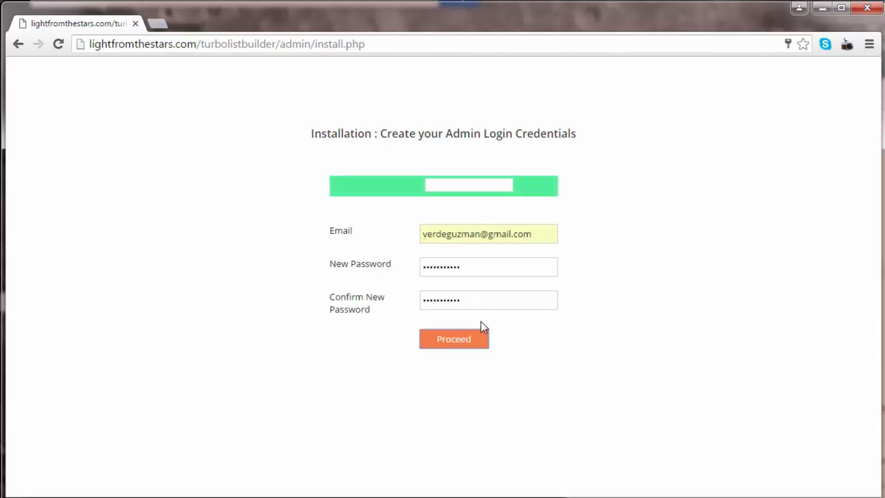
click(475, 345)
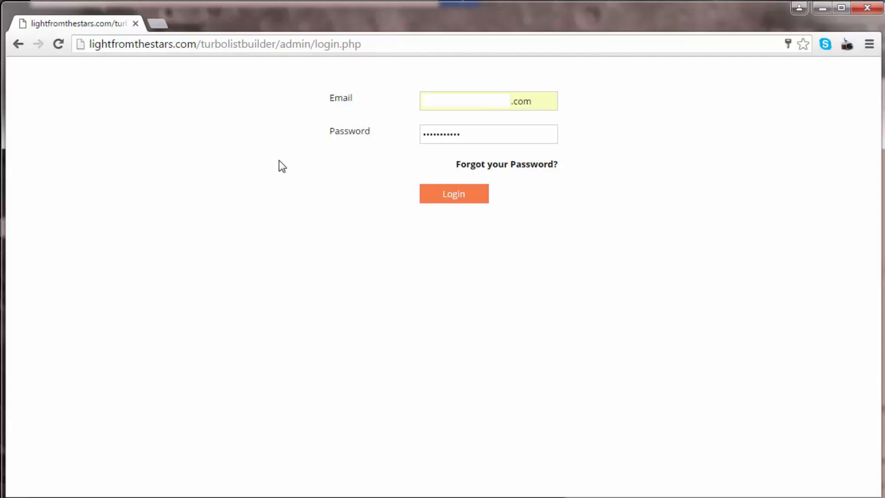
click(429, 194)
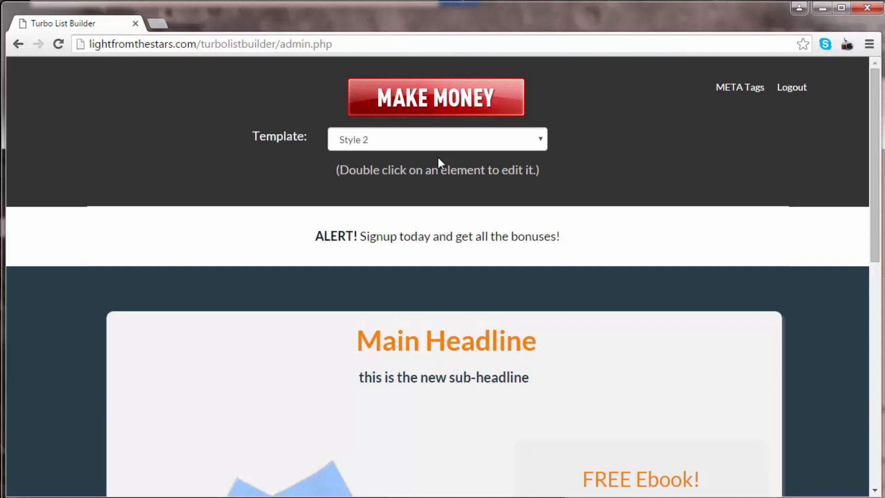
Step: Switch the landing page template to Style 1 and look through its layout
click(377, 143)
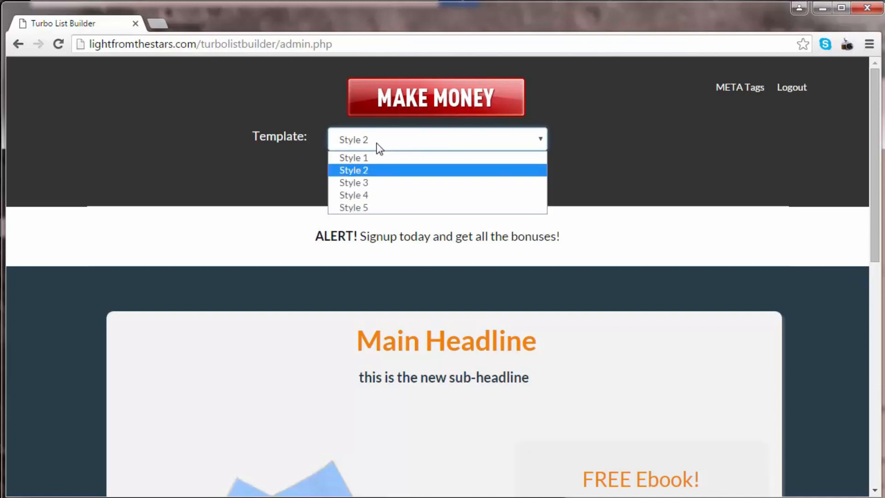
click(373, 158)
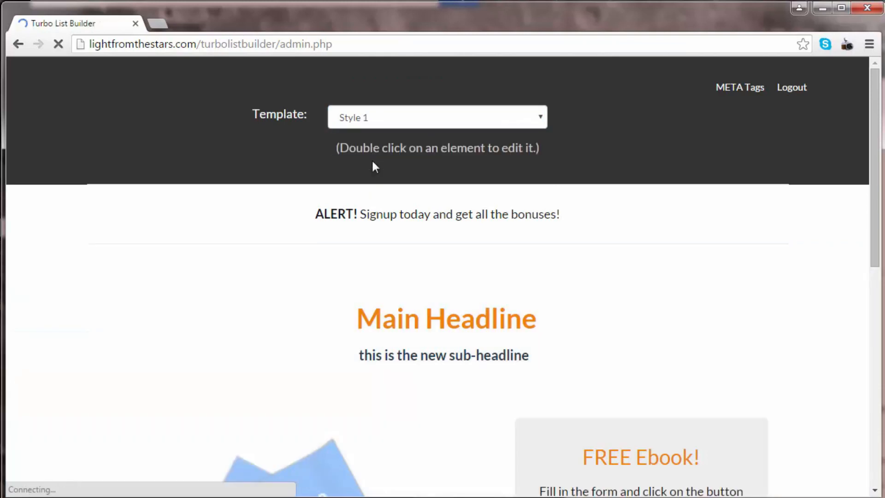
scroll(372, 162, down, 10)
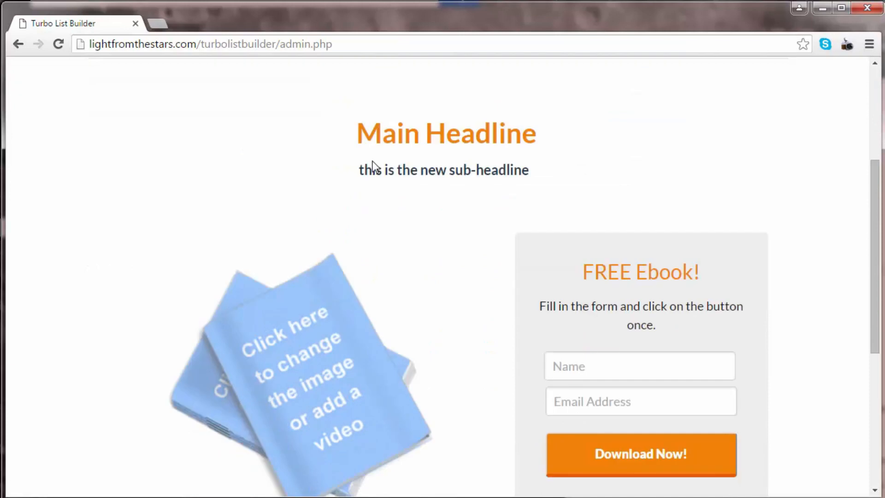
scroll(374, 166, up, 10)
Step: Switch the landing page template to Style 3 and review the page down to the benefits list
click(380, 140)
click(380, 183)
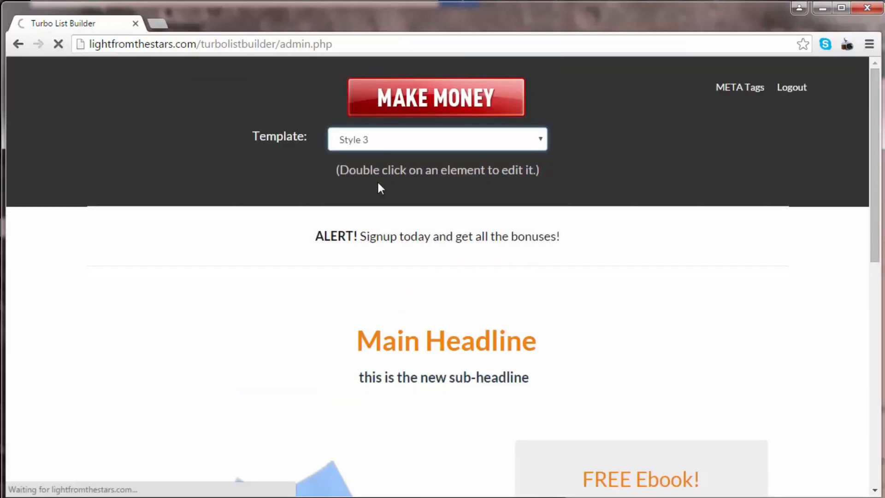
scroll(379, 188, down, 8)
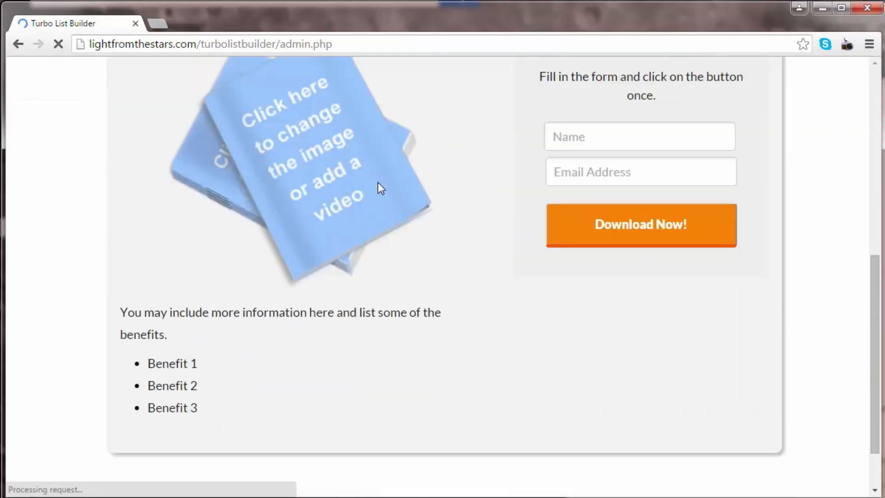
scroll(379, 188, down, 2)
scroll(380, 188, up, 10)
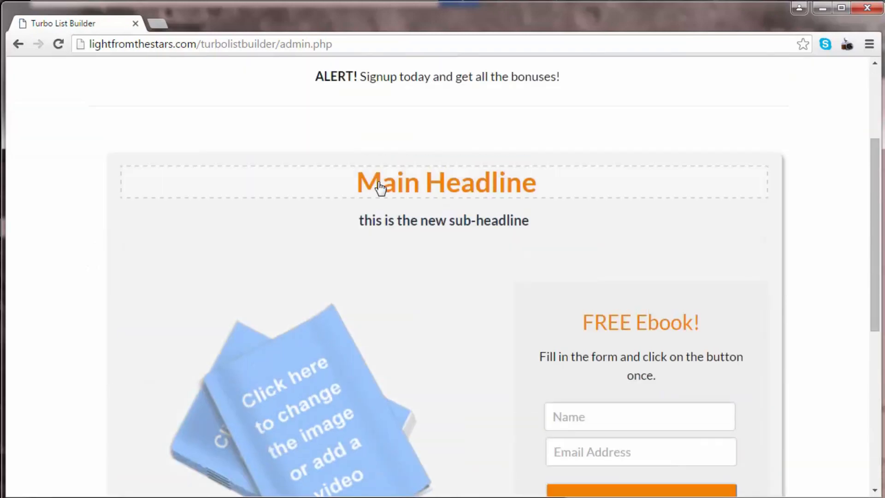
Step: Switch the landing page template to Style 4
click(402, 140)
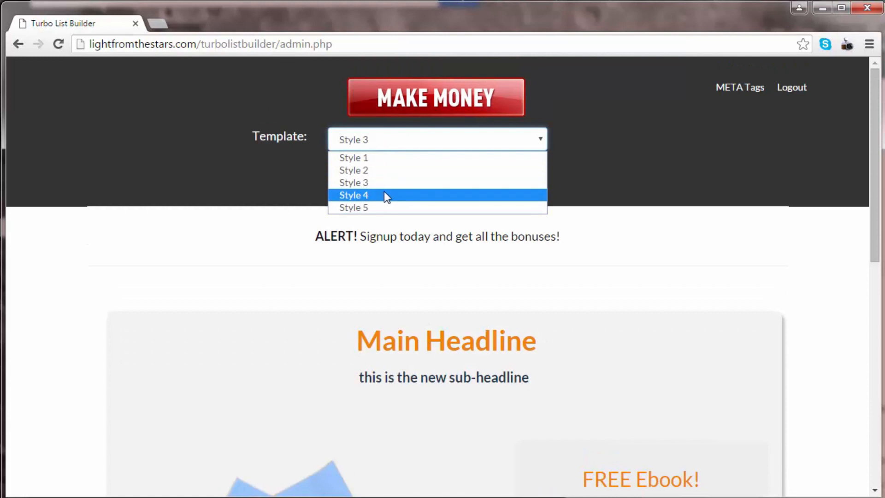
click(386, 195)
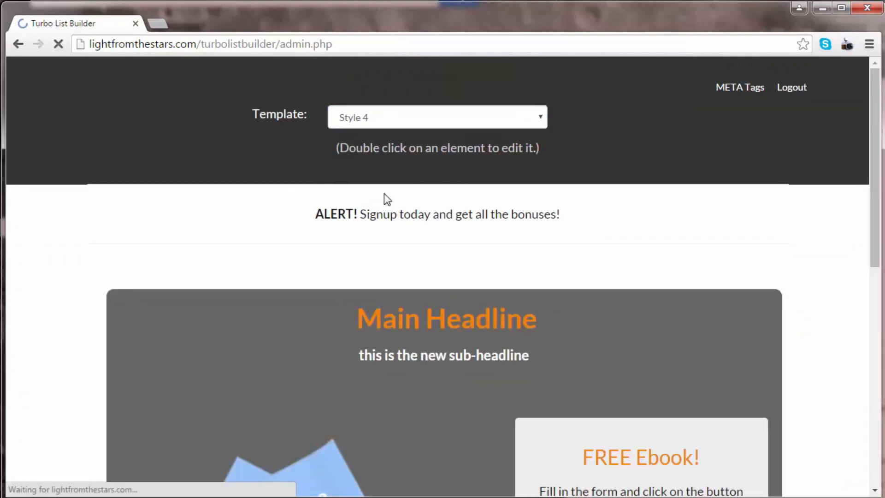
Step: Look over the Style 4 page, switch the landing page template to Style 5 and review its layout
scroll(386, 199, down, 5)
scroll(387, 200, down, 3)
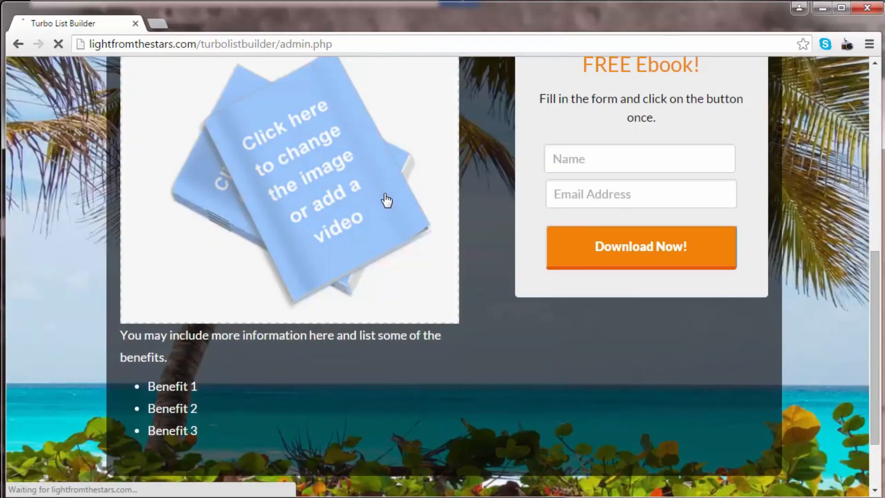
scroll(387, 200, up, 9)
click(408, 144)
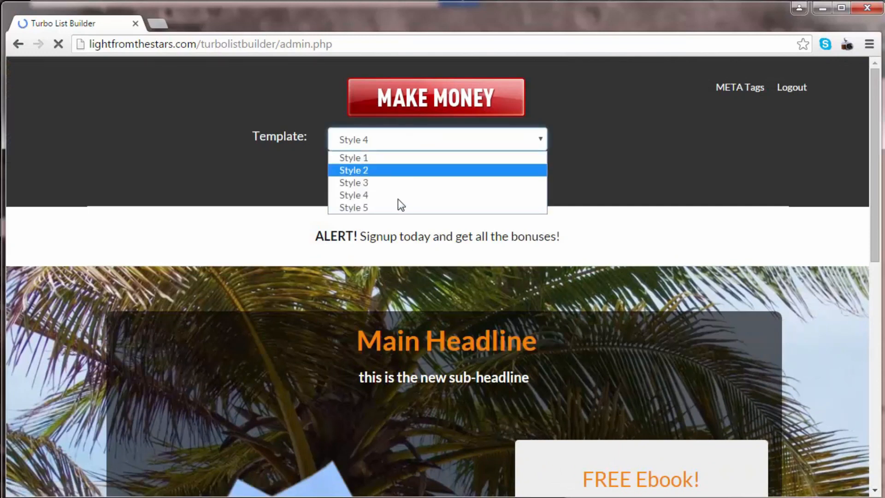
click(397, 208)
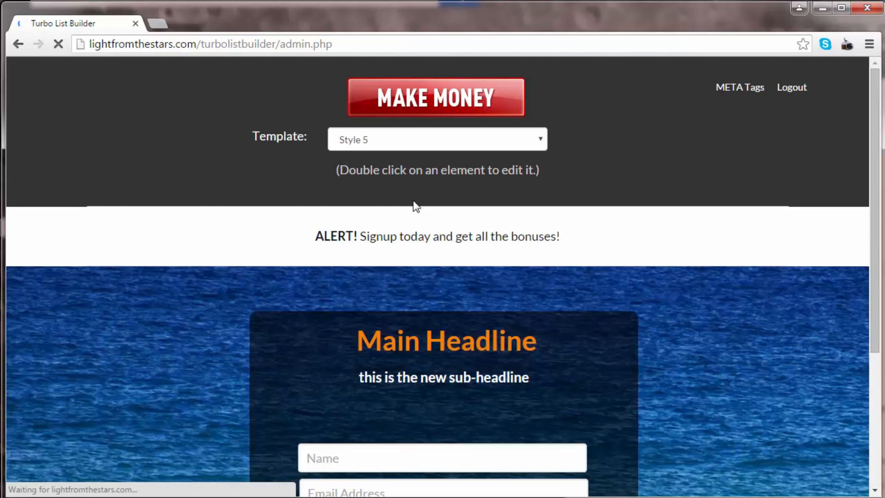
scroll(414, 202, down, 4)
scroll(413, 203, up, 4)
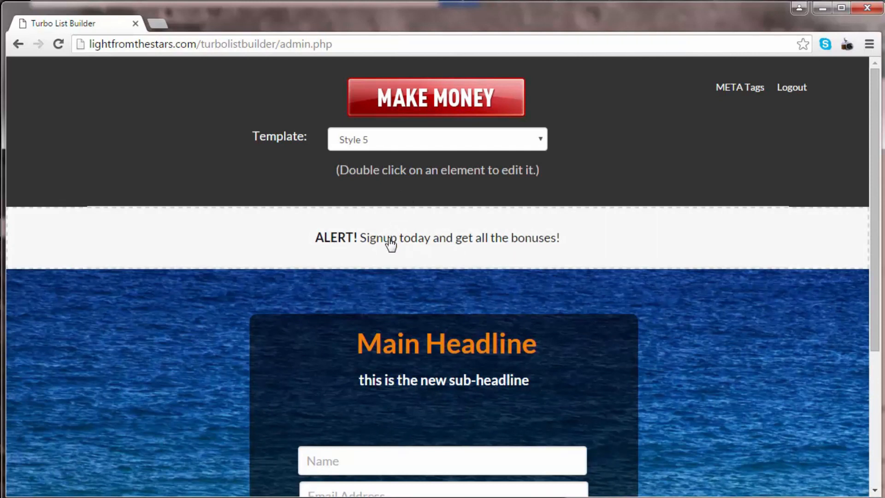
Step: Try bold and underline formatting on the whole custom header text and cancel the header changes
double_click(390, 240)
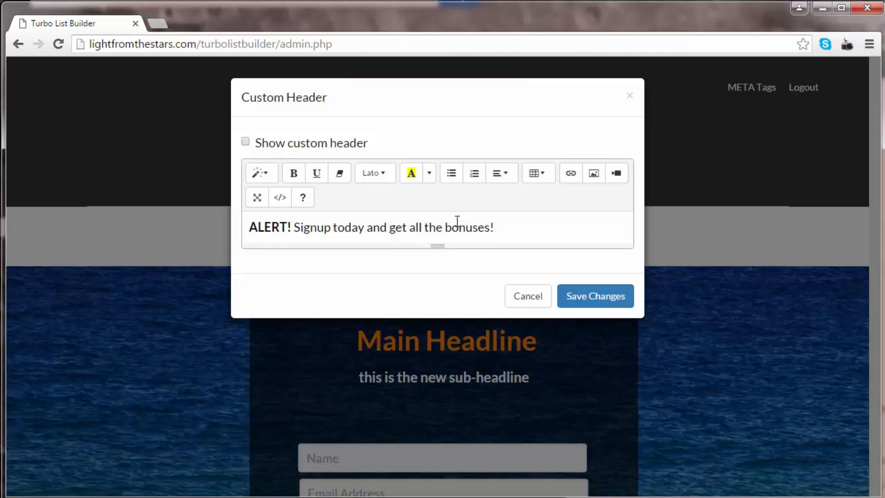
drag(502, 225, 387, 227)
drag(322, 226, 243, 229)
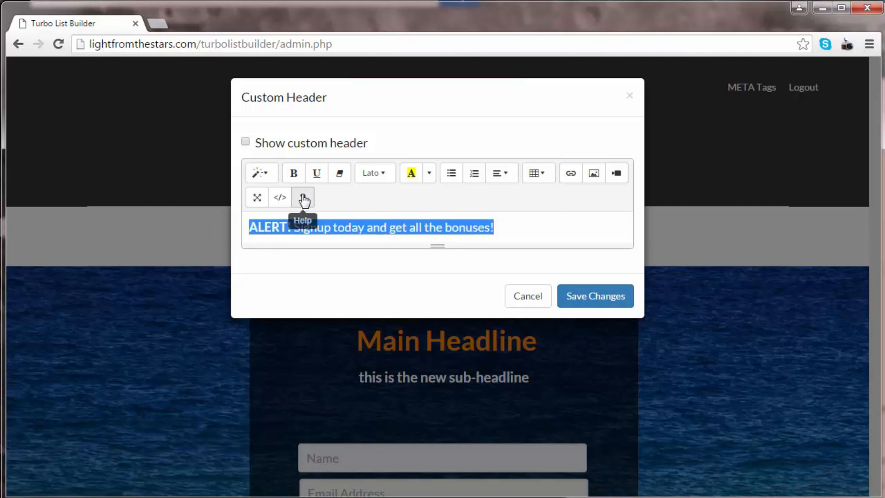
click(295, 176)
click(295, 175)
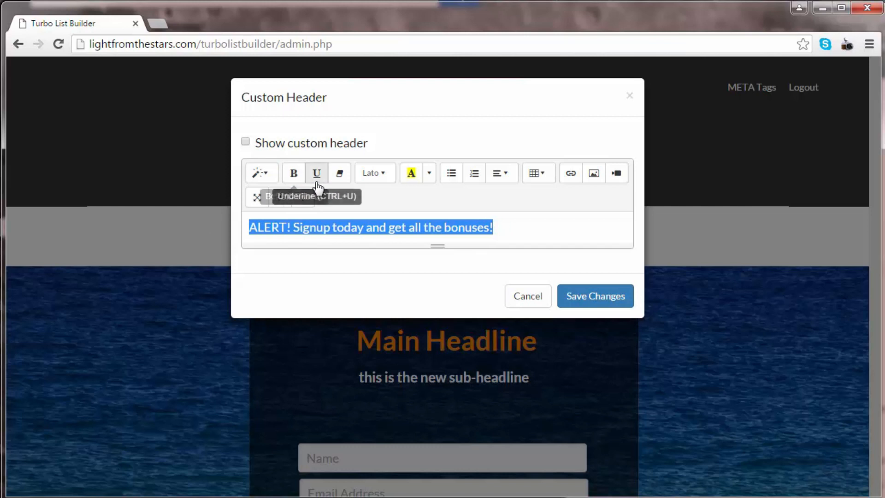
click(316, 178)
click(317, 178)
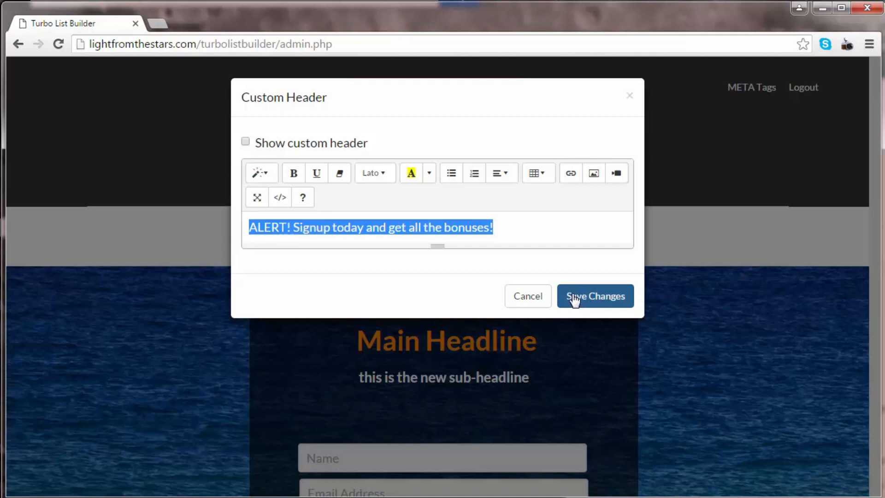
click(533, 299)
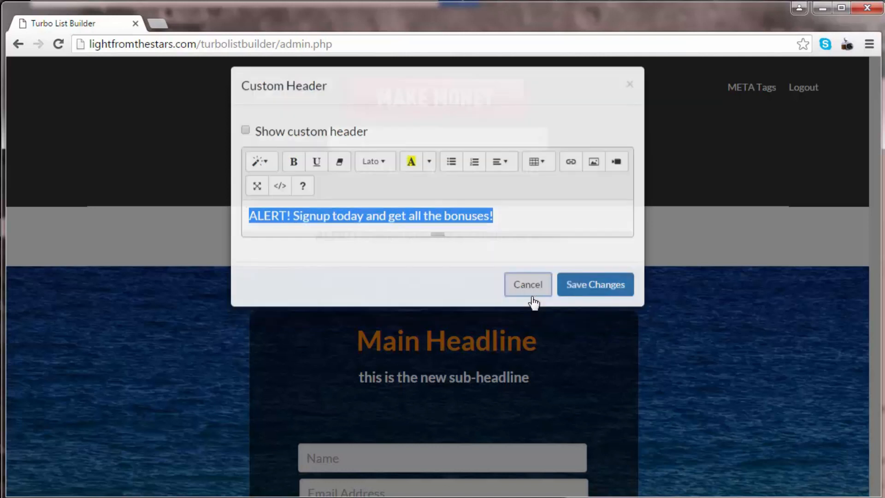
Step: Copy the sample address yourdomain.com/directory from the other window and paste it as the address in a new browser tab
scroll(525, 301, down, 2)
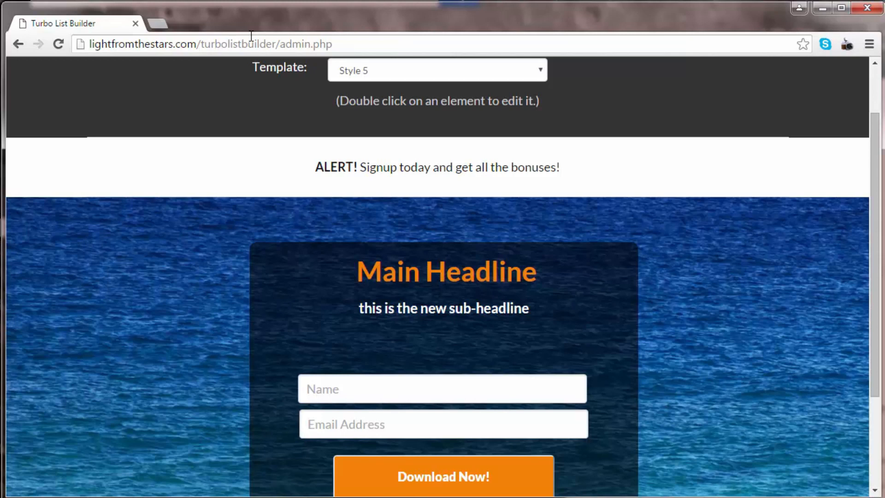
key(ctrl+t)
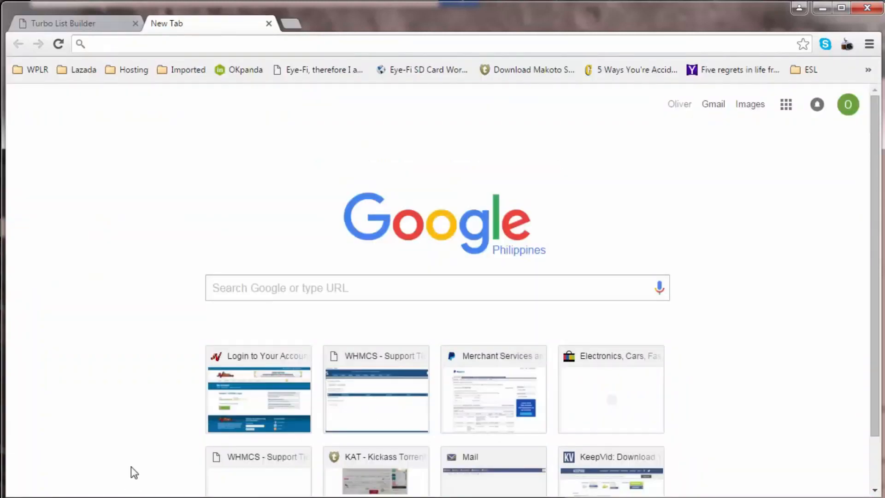
key(alt+Tab)
drag(526, 233, 44, 234)
key(ctrl+c)
key(alt+Tab)
key(ctrl+v)
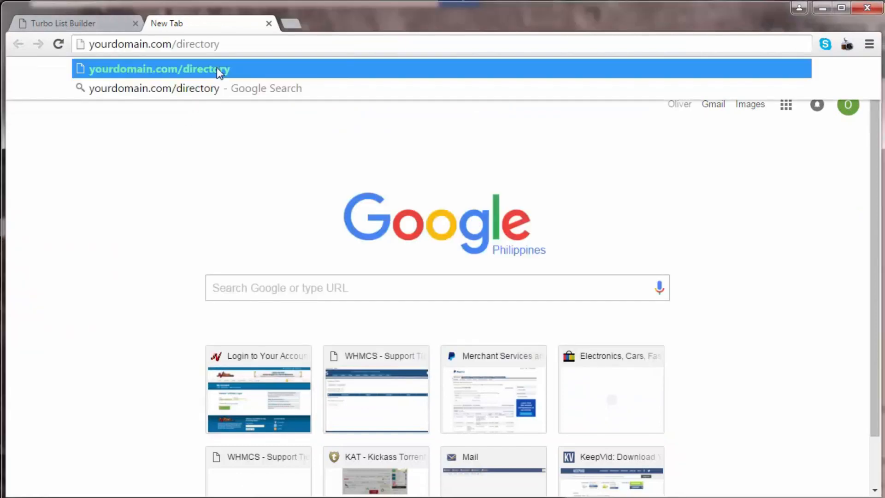
Step: Change the pasted address to lightfromthestars.com/turbolistbuilder and open the live landing page
double_click(95, 44)
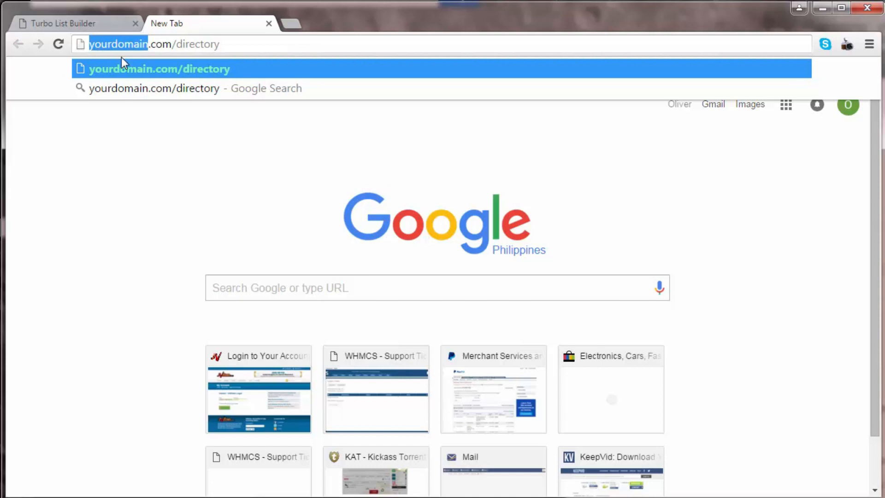
text(lightfromthestars)
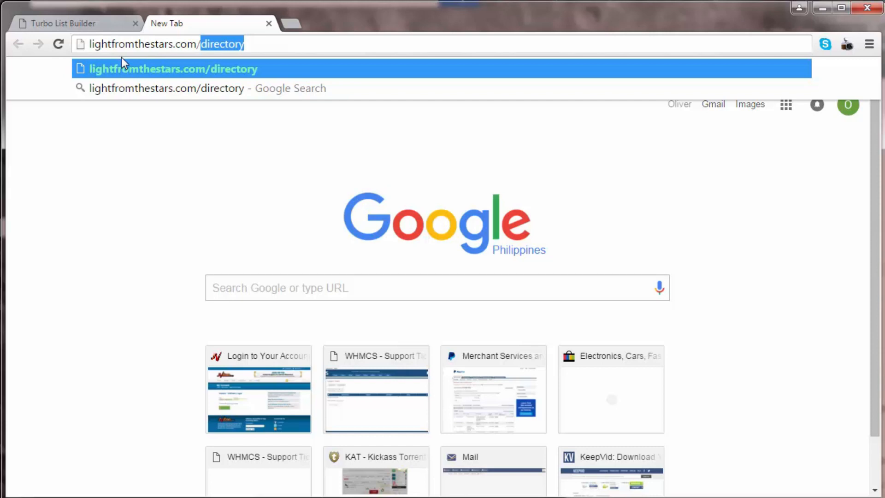
key(Return)
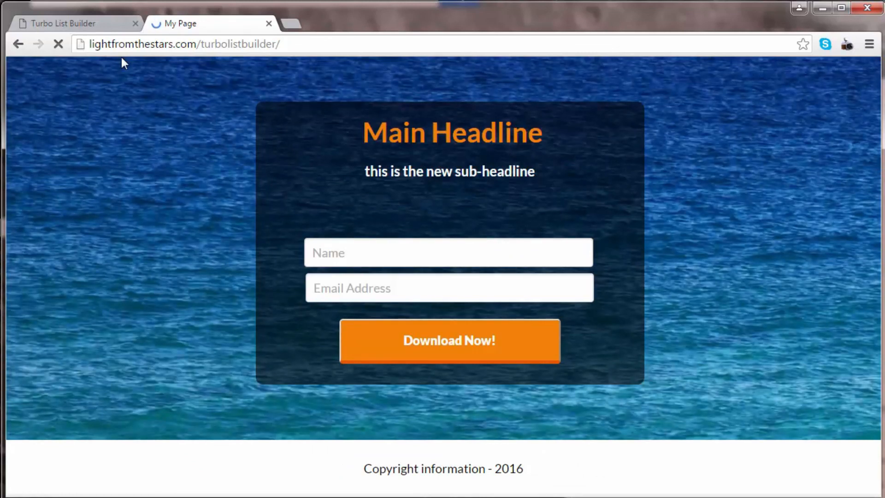
Step: Return to the template editor, change the main headline to "Hello World!" and save it
click(89, 31)
scroll(479, 292, down, 2)
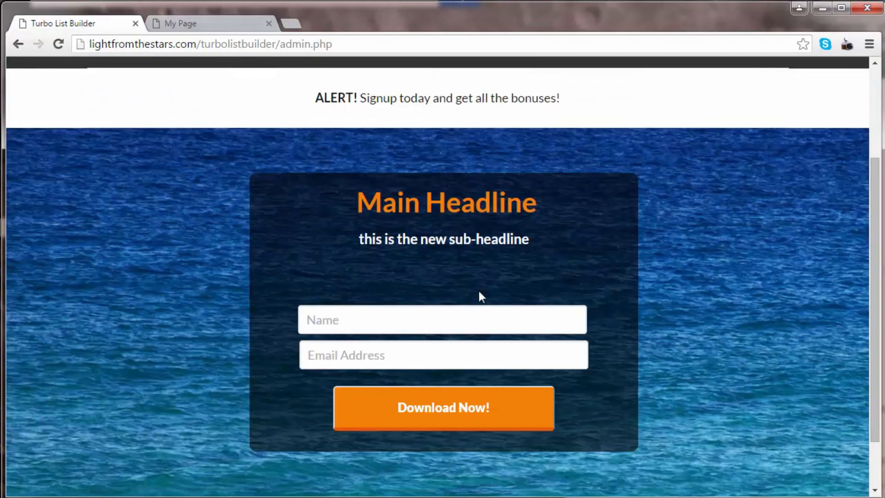
double_click(495, 206)
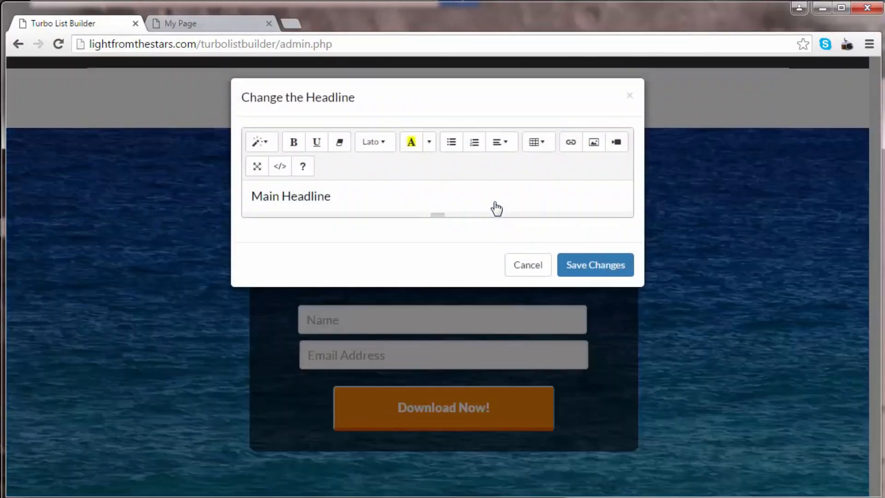
drag(349, 203, 61, 183)
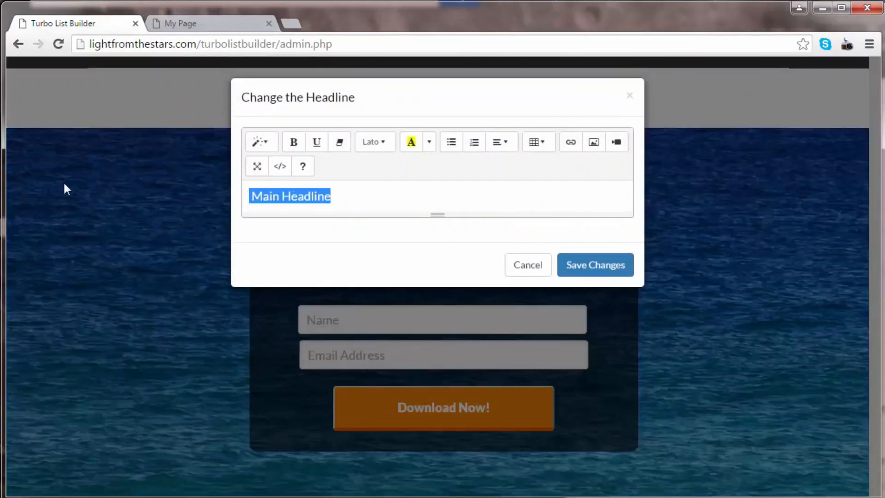
text(HE)
key(BackSpace)
text(ello Wor)
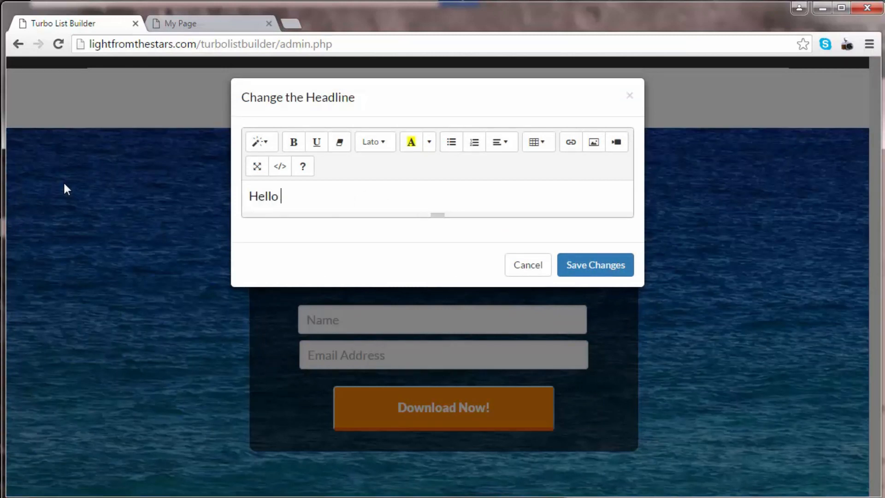
text(ld!)
click(594, 265)
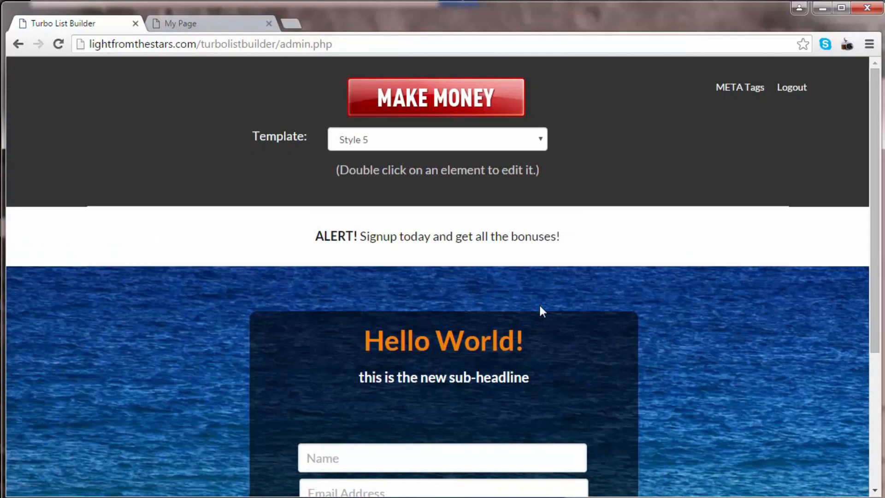
Step: Change the sub-headline to "Good day to you! Subscribe to my list and get lots of awesome stuff TODAY!" and save it
scroll(539, 306, down, 5)
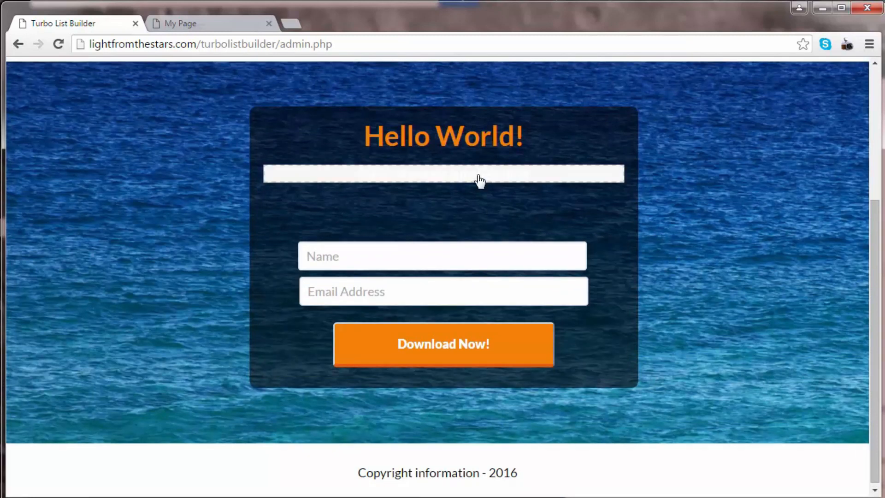
double_click(479, 180)
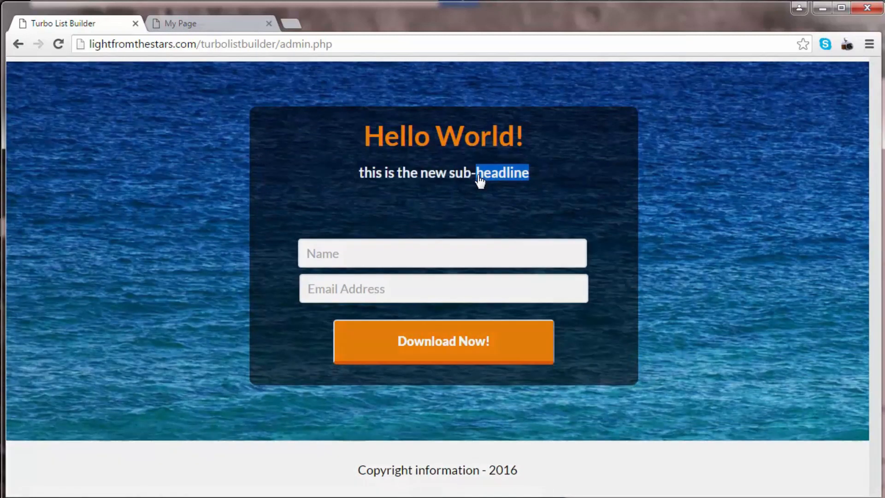
drag(442, 199, 194, 197)
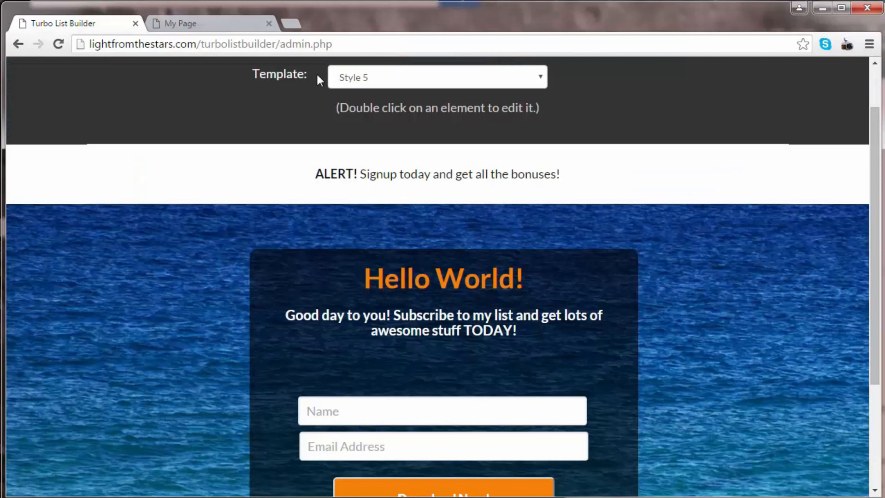
Step: Reload the live landing page and check its headline and sub-headline text
click(209, 23)
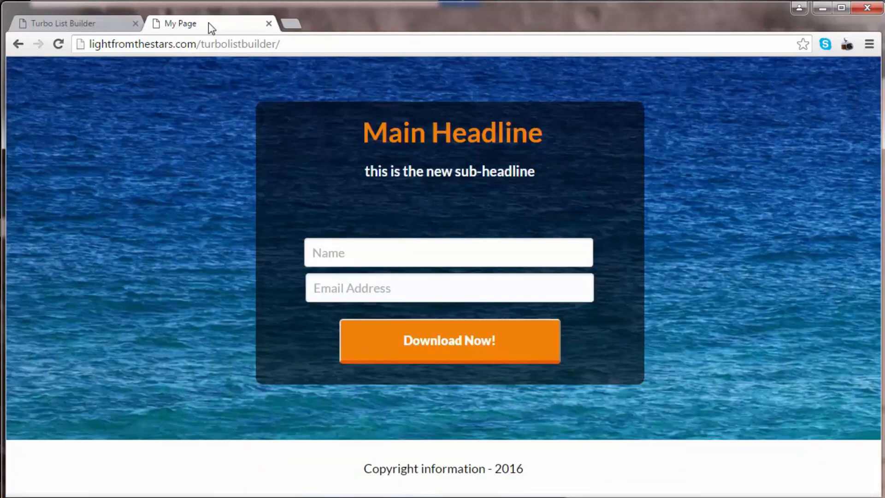
key(F5)
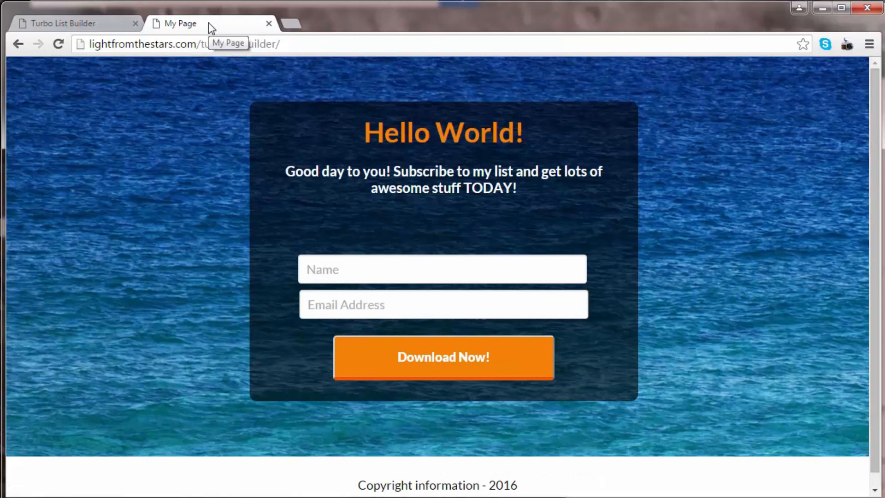
drag(526, 138, 364, 133)
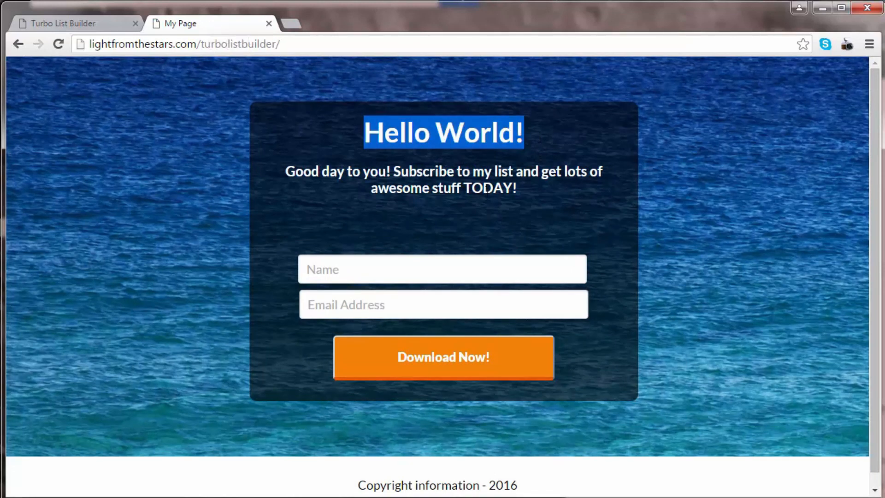
drag(518, 188, 272, 165)
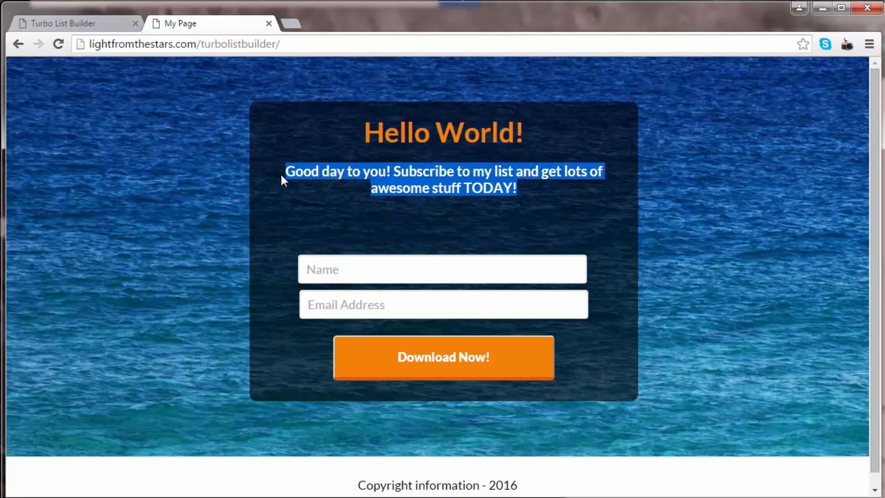
click(452, 190)
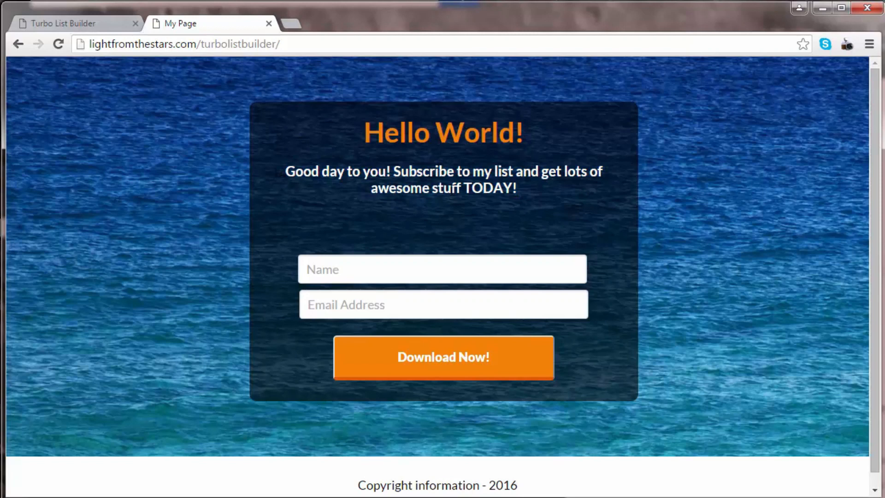